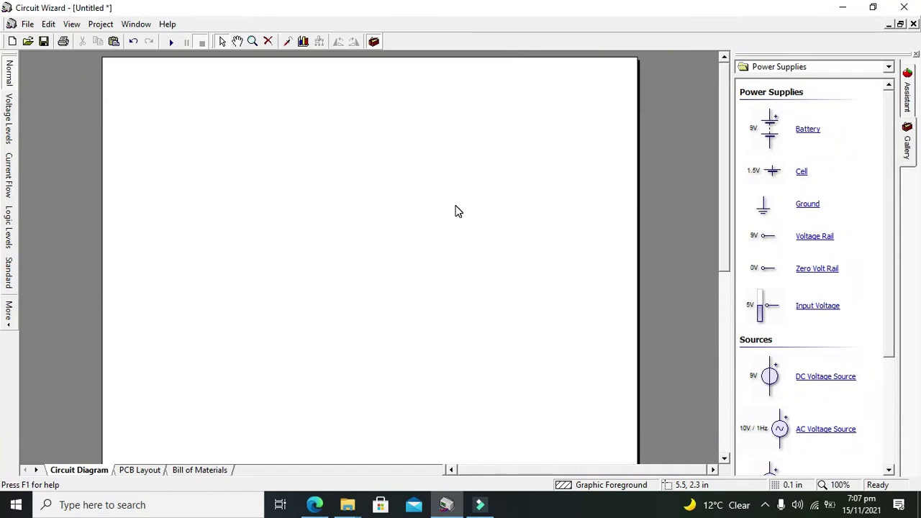
# Step: Pick Light Emitting Diodes in the Gallery and place a Bi-Colour LED (D1) mid-page
pyautogui.click(455, 207)
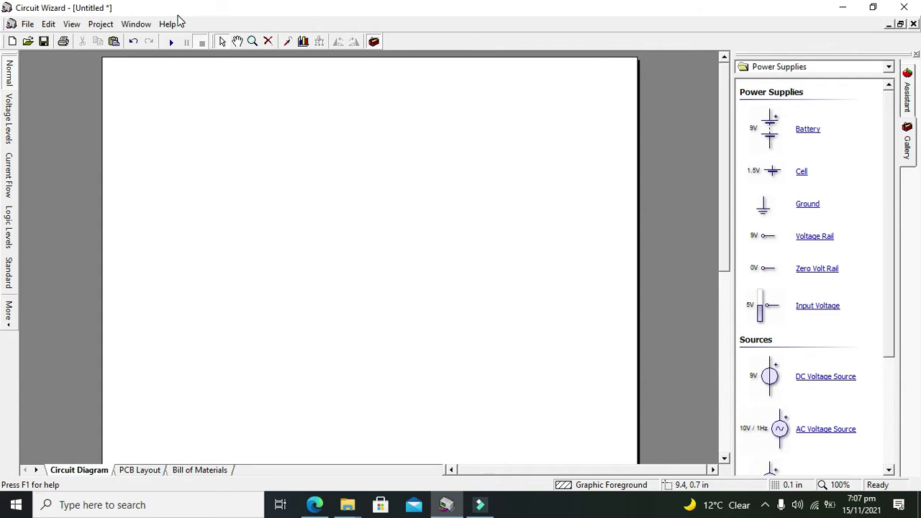
pyautogui.click(777, 66)
pyautogui.moveTo(893, 120); pyautogui.dragTo(897, 208)
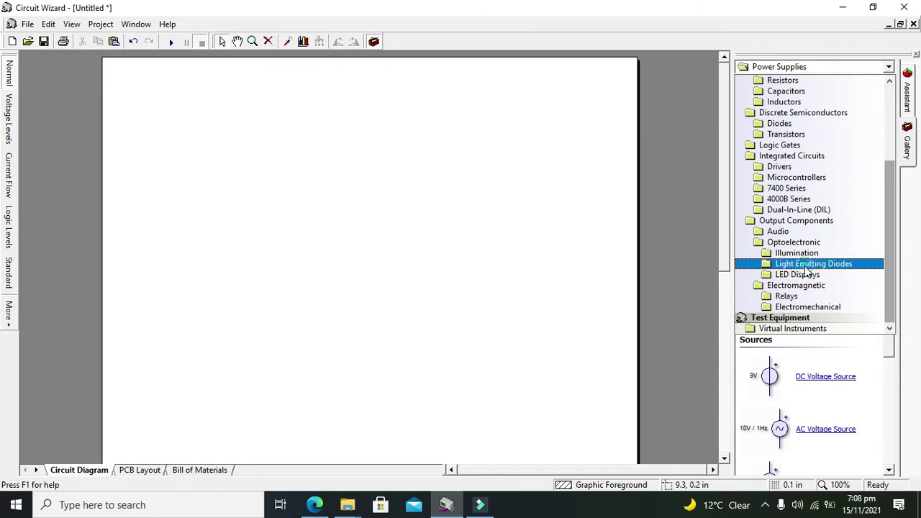
pyautogui.click(804, 265)
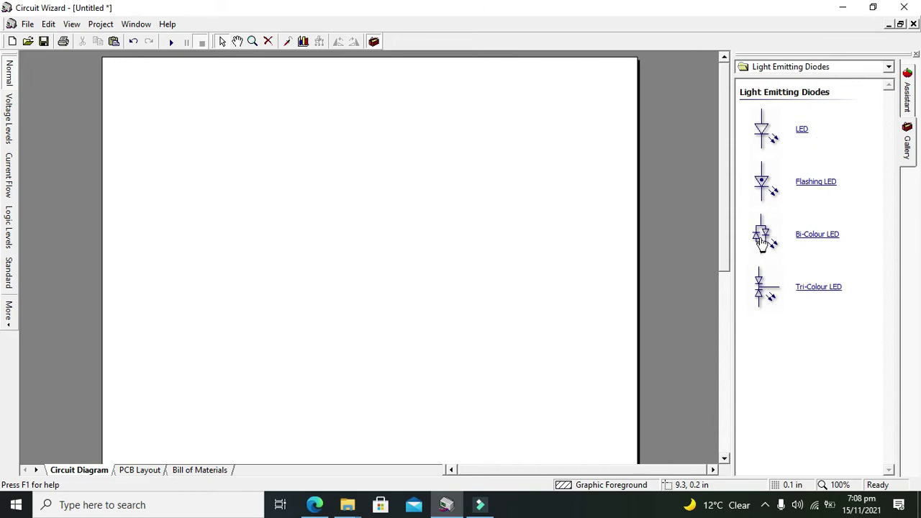
pyautogui.moveTo(762, 241); pyautogui.dragTo(380, 249)
pyautogui.click(406, 248)
# Step: Reopen the Gallery's component category list and scroll it back up
pyautogui.click(792, 68)
pyautogui.click(789, 68)
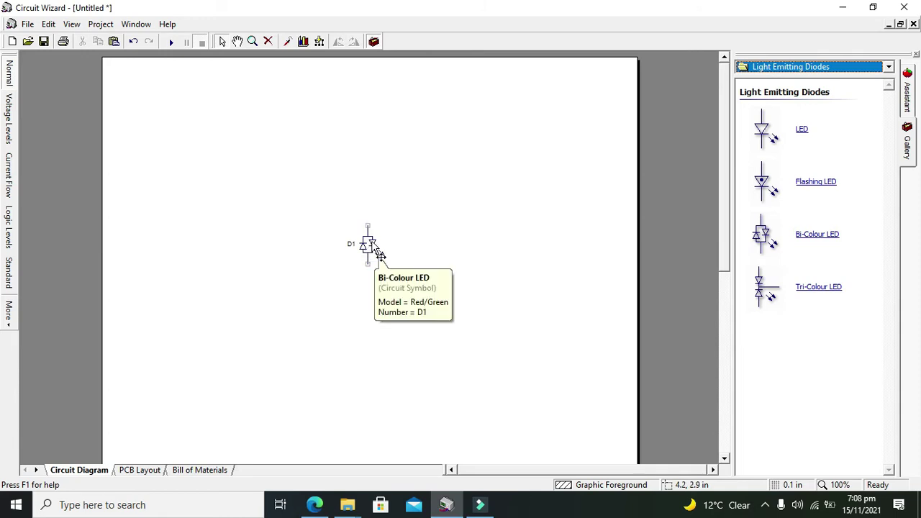
pyautogui.click(765, 66)
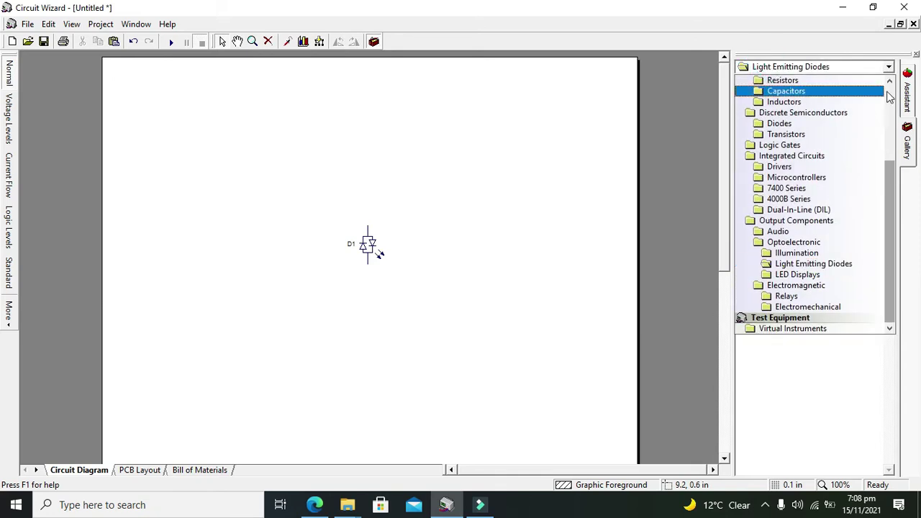
pyautogui.scroll(4, 891, 96)
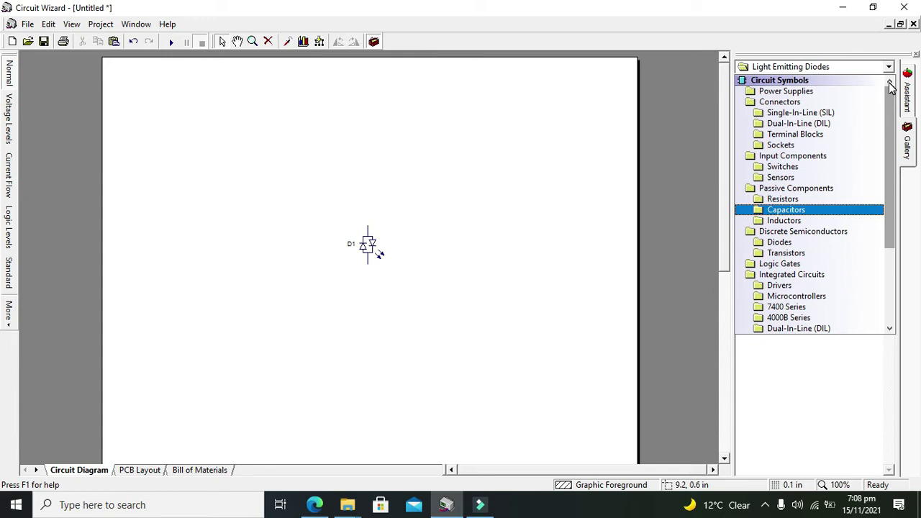
# Step: Place an AC voltage source left of D1 and wire both terminals into a closed loop
pyautogui.click(833, 98)
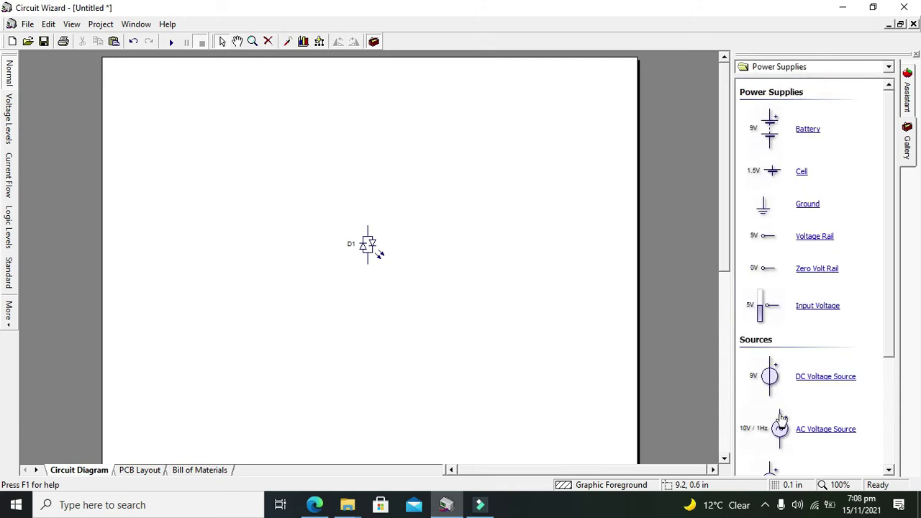
pyautogui.moveTo(781, 419); pyautogui.dragTo(239, 241)
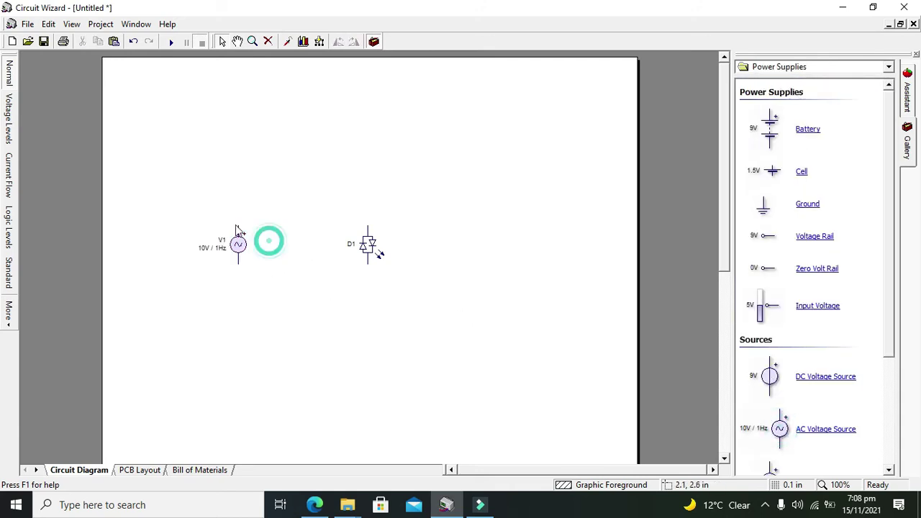
pyautogui.click(238, 227)
pyautogui.click(368, 161)
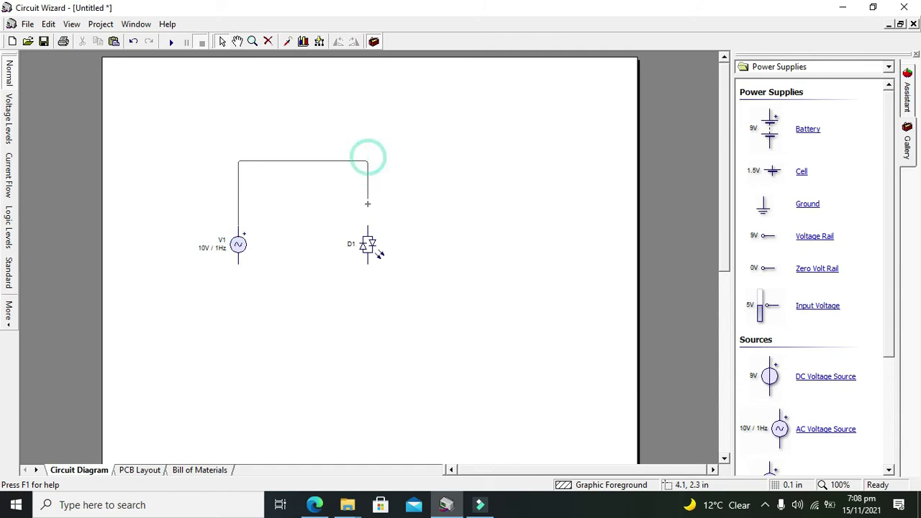
pyautogui.click(369, 226)
pyautogui.click(366, 265)
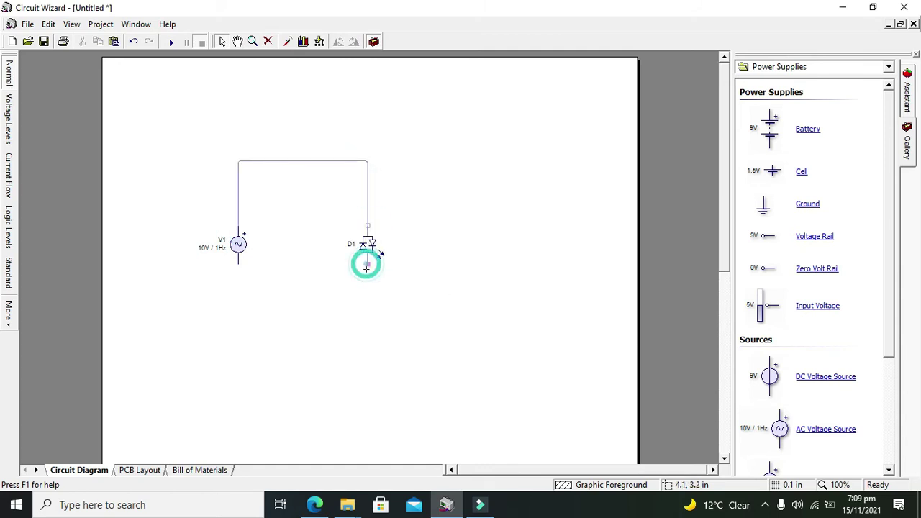
pyautogui.click(234, 308)
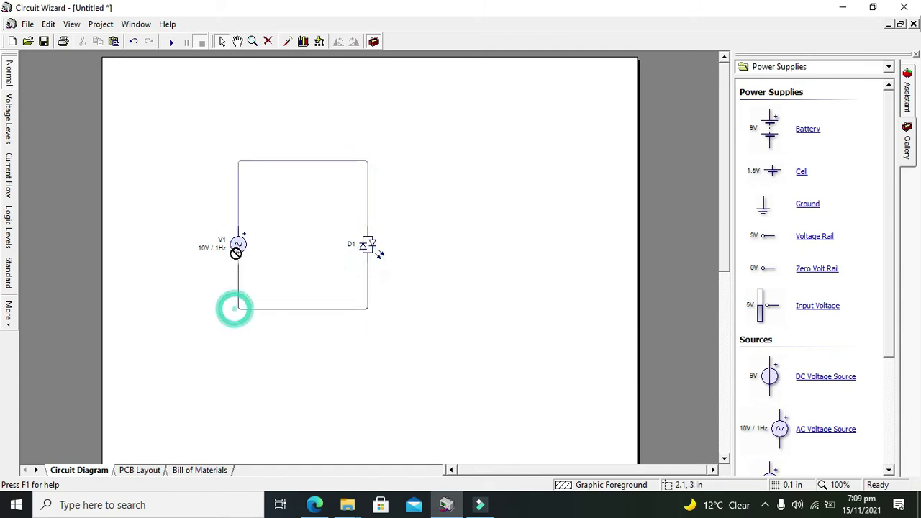
pyautogui.click(238, 264)
# Step: Change V1's AC (RMS) voltage from 10 to 5 V and move the lower wire down
pyautogui.doubleClick(239, 246)
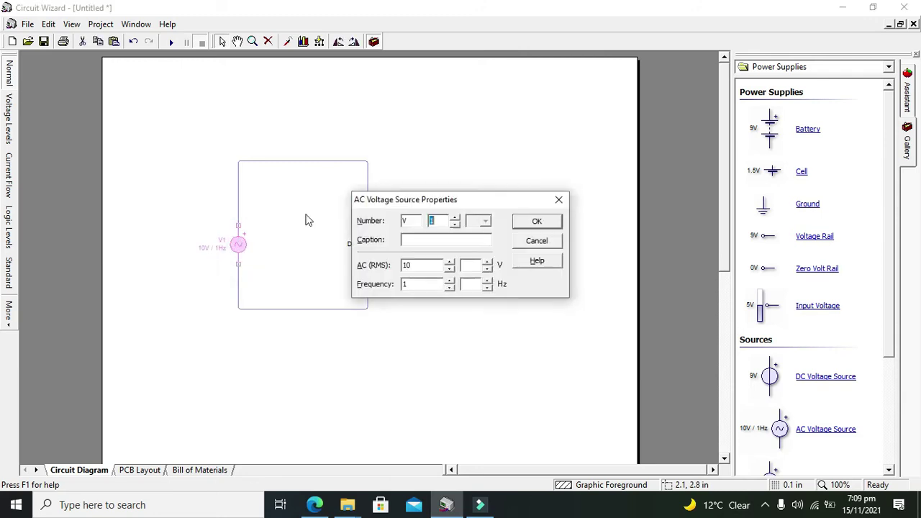
pyautogui.click(436, 265)
pyautogui.press('BackSpace')
pyautogui.write('5')
pyautogui.click(535, 222)
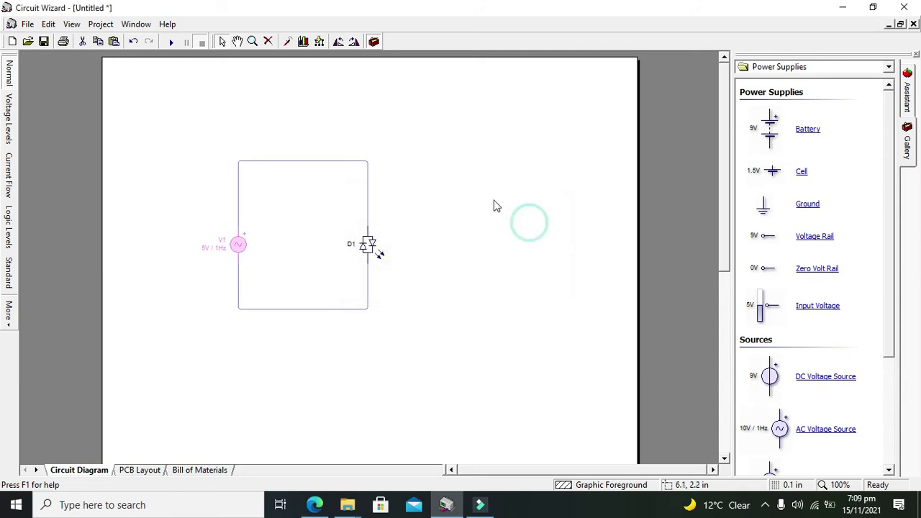
pyautogui.click(354, 309)
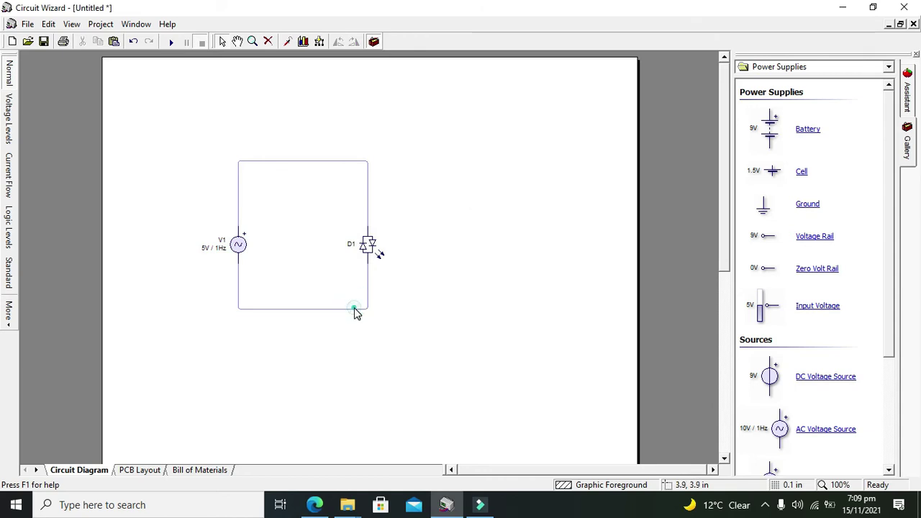
pyautogui.moveTo(340, 311); pyautogui.dragTo(338, 350)
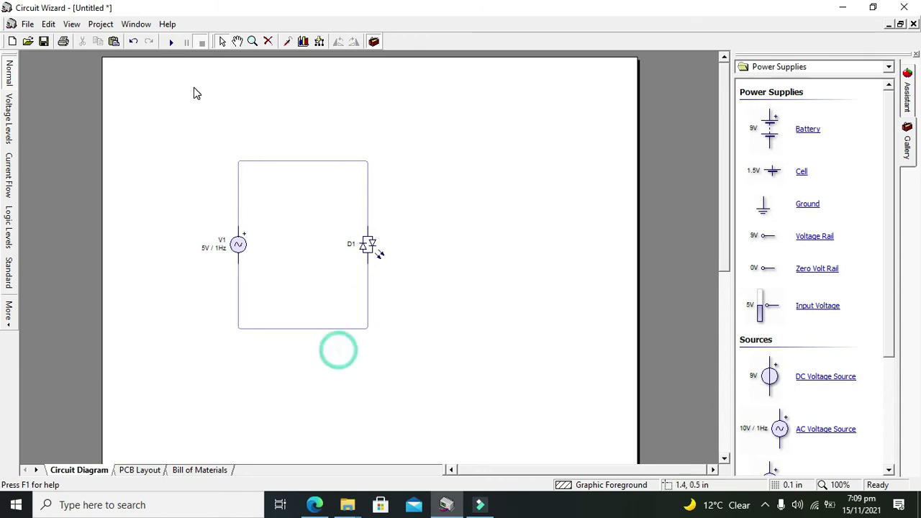
pyautogui.click(172, 41)
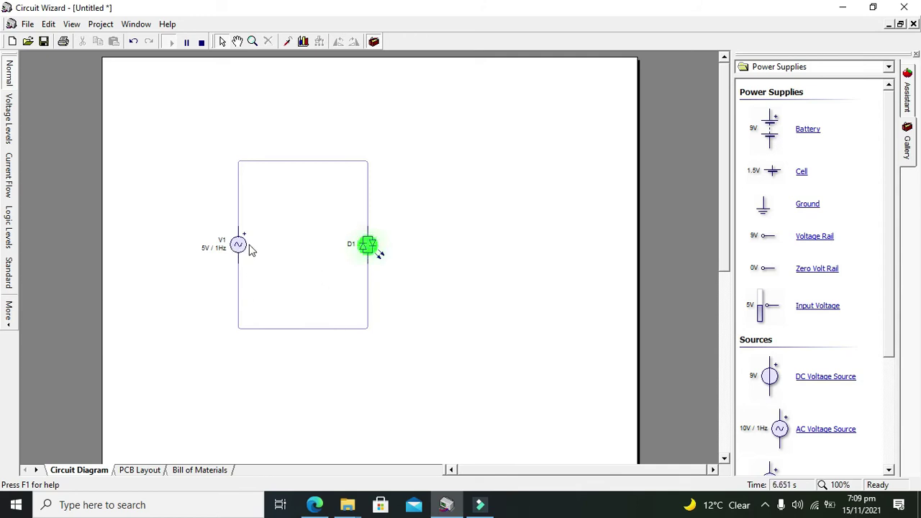
pyautogui.moveTo(238, 247)
pyautogui.moveTo(372, 248)
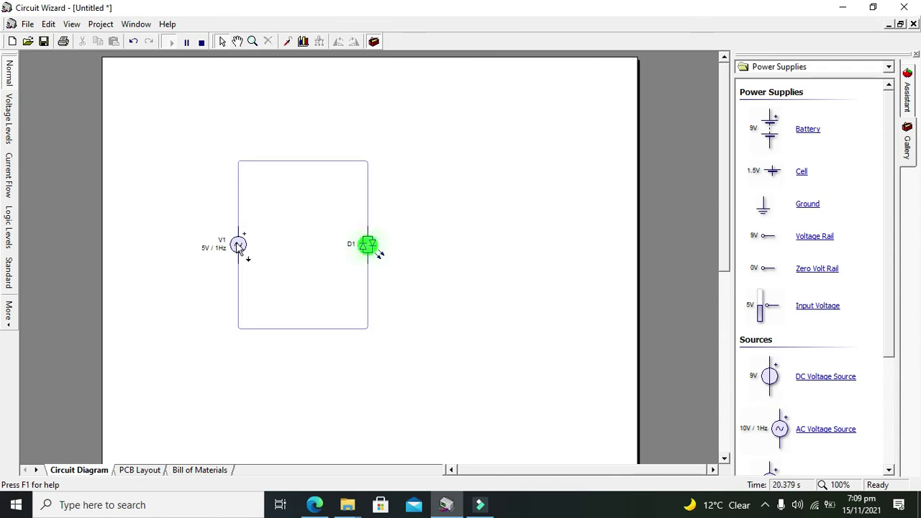
# Step: Stop the simulation and change V1's Frequency to 0.2 Hz
pyautogui.click(202, 42)
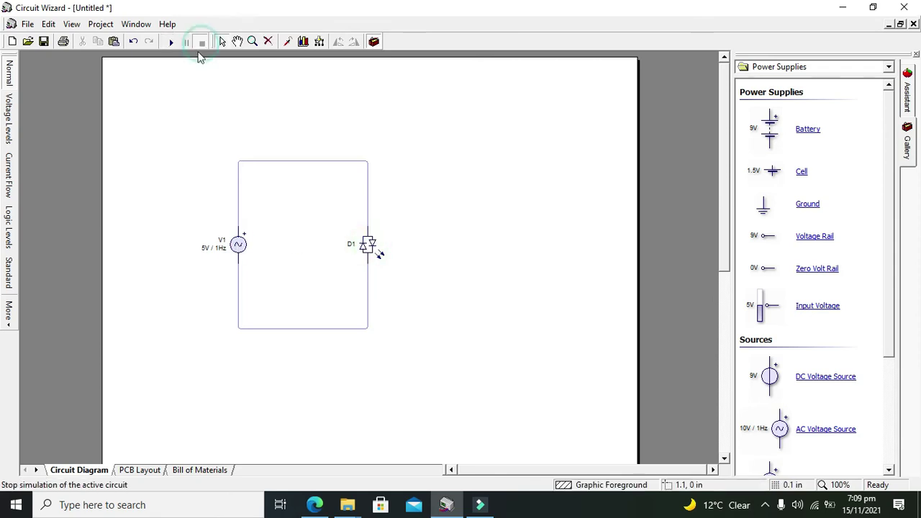
pyautogui.doubleClick(238, 245)
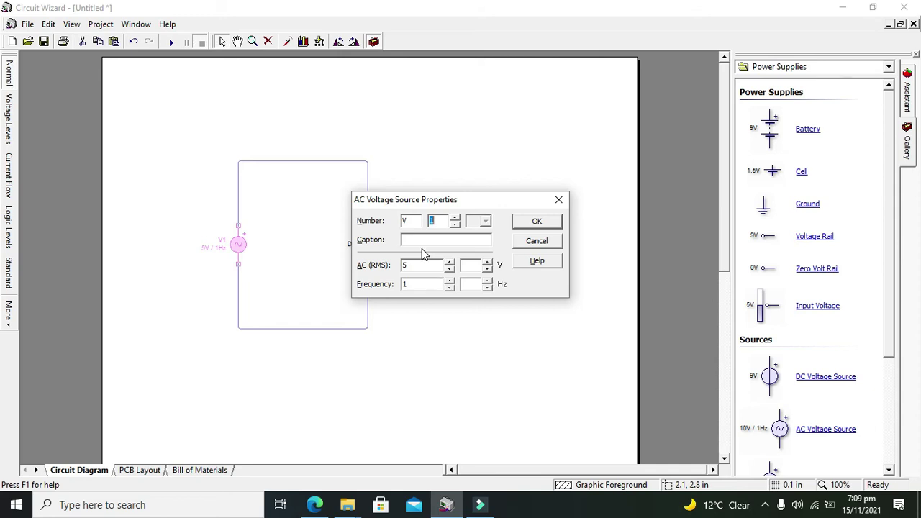
pyautogui.click(449, 288)
pyautogui.doubleClick(418, 284)
pyautogui.write('0.2')
pyautogui.click(533, 223)
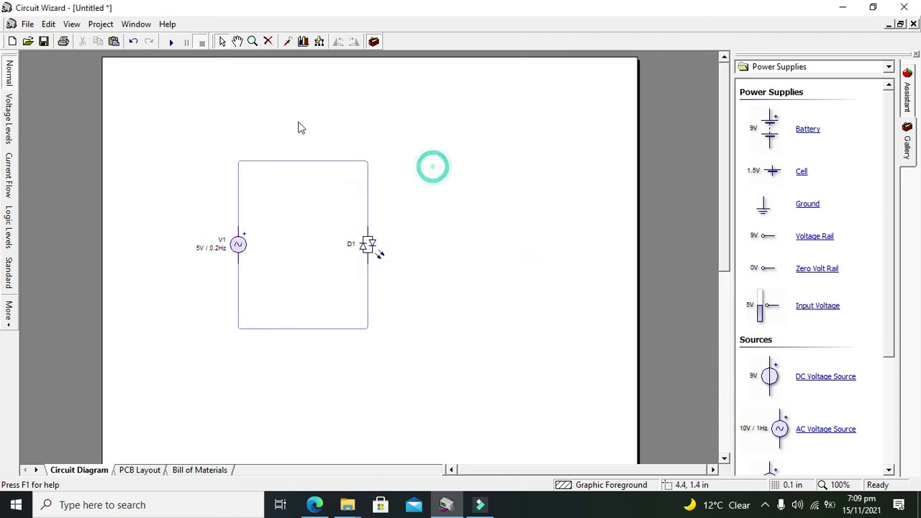
# Step: Run the 0.2 Hz simulation and watch LED D1 alternate between green and red
pyautogui.click(172, 42)
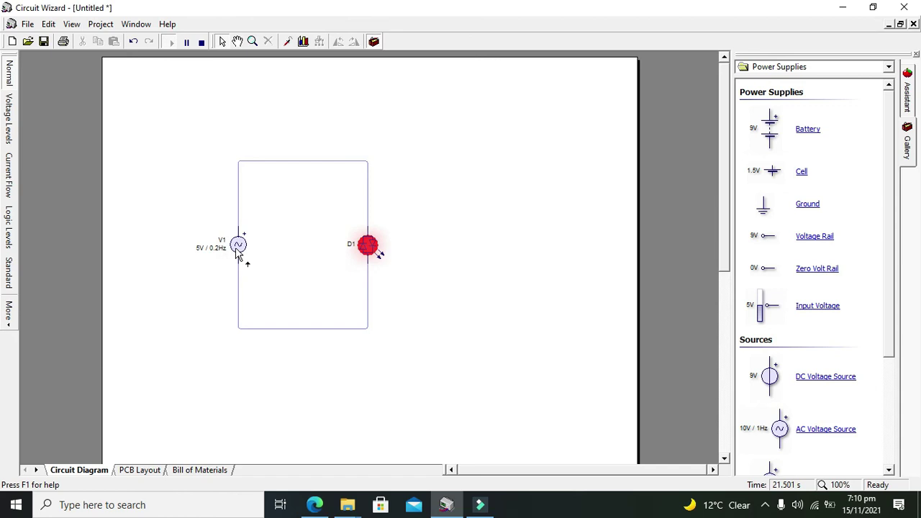
pyautogui.moveTo(240, 257)
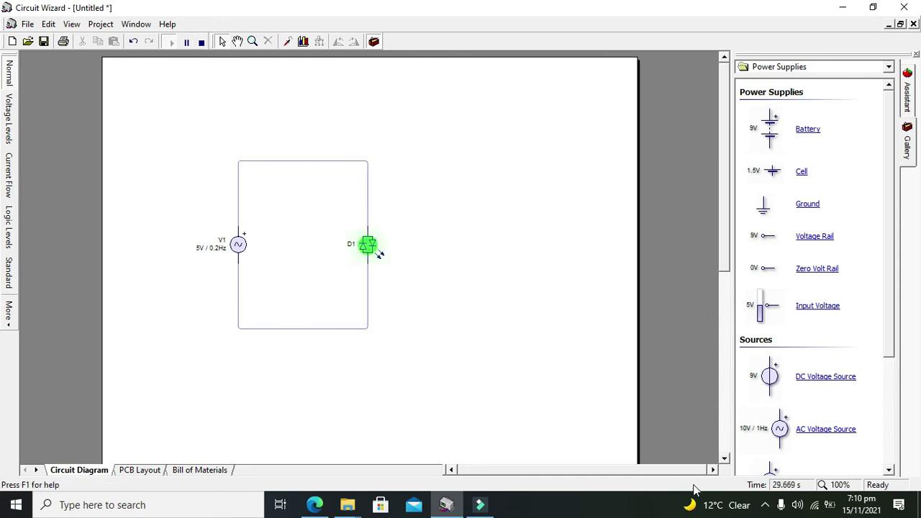
pyautogui.click(765, 507)
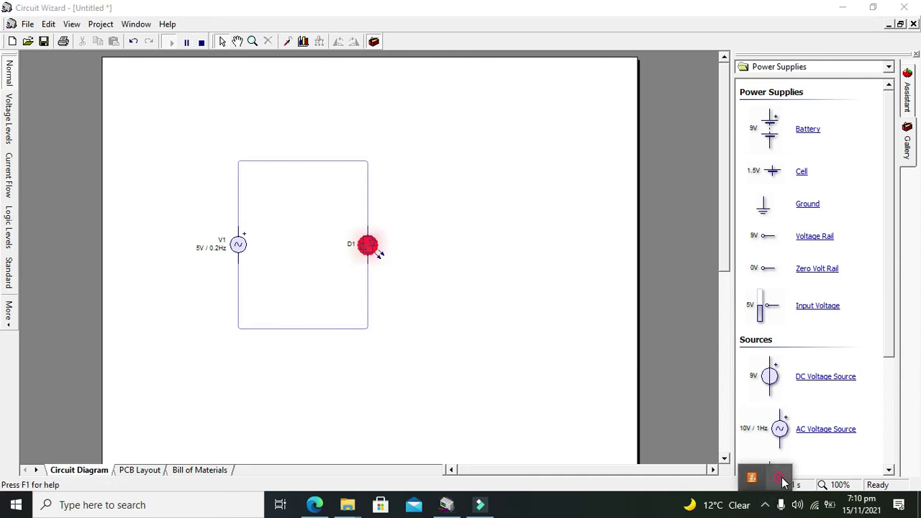
pyautogui.rightClick(783, 480)
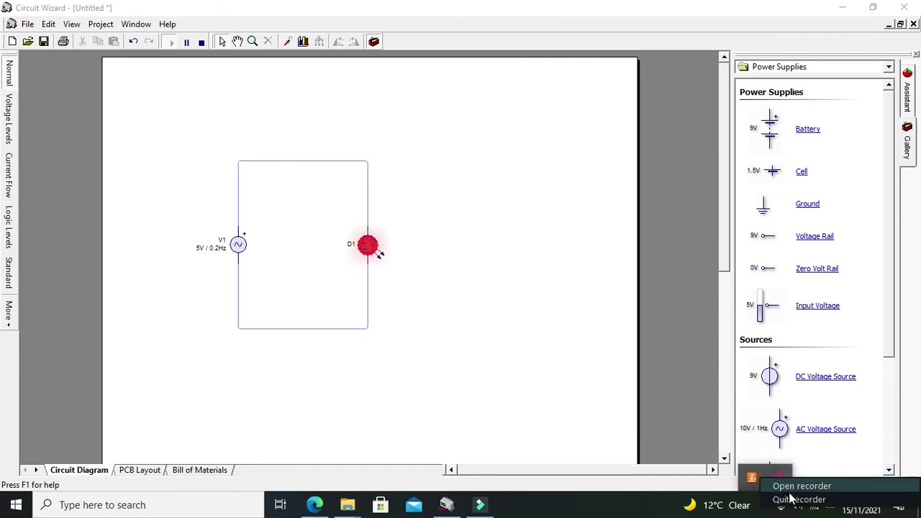